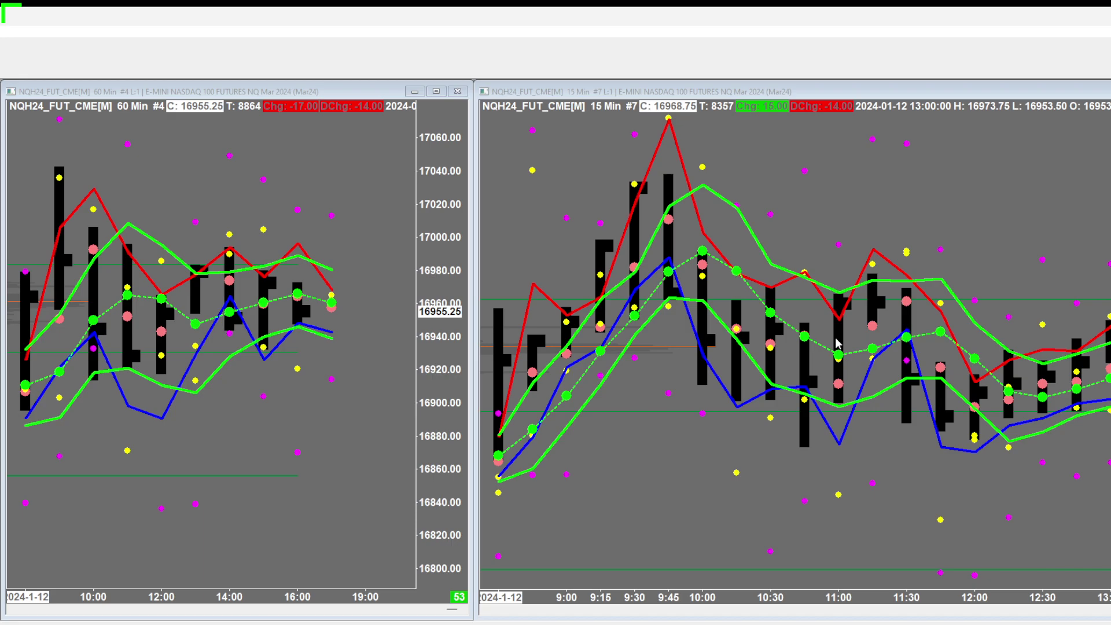
# Step: Make the 15-minute NQH24 chart the active chart
pyautogui.click(850, 229)
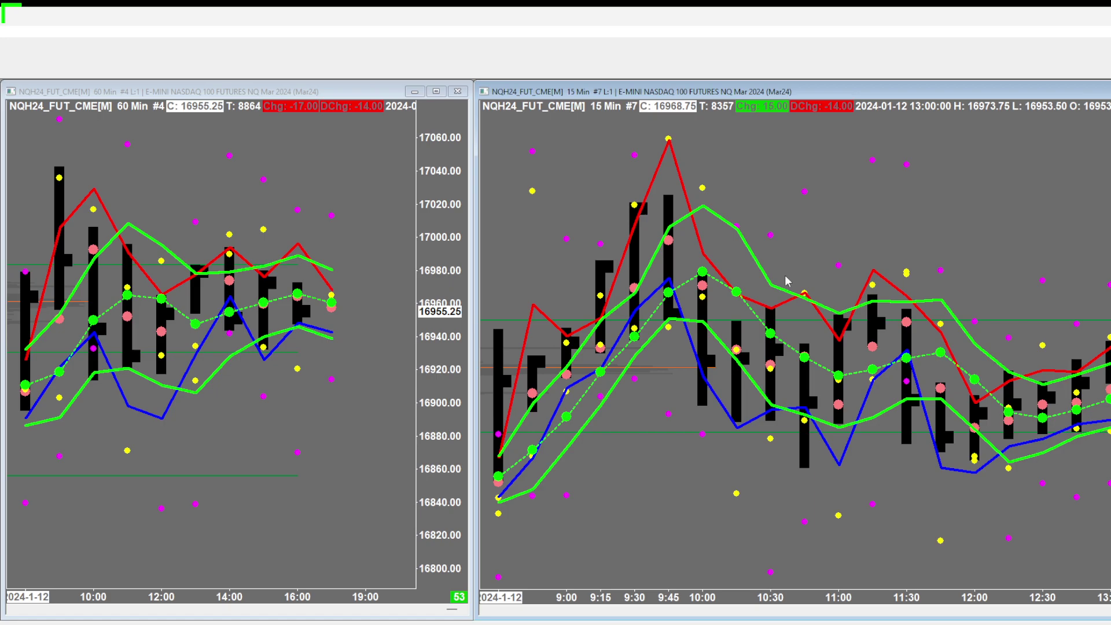
# Step: Stretch and nudge the 60-minute price scale, then scroll the 15-minute chart to later bars
pyautogui.moveTo(453, 373); pyautogui.dragTo(454, 408)
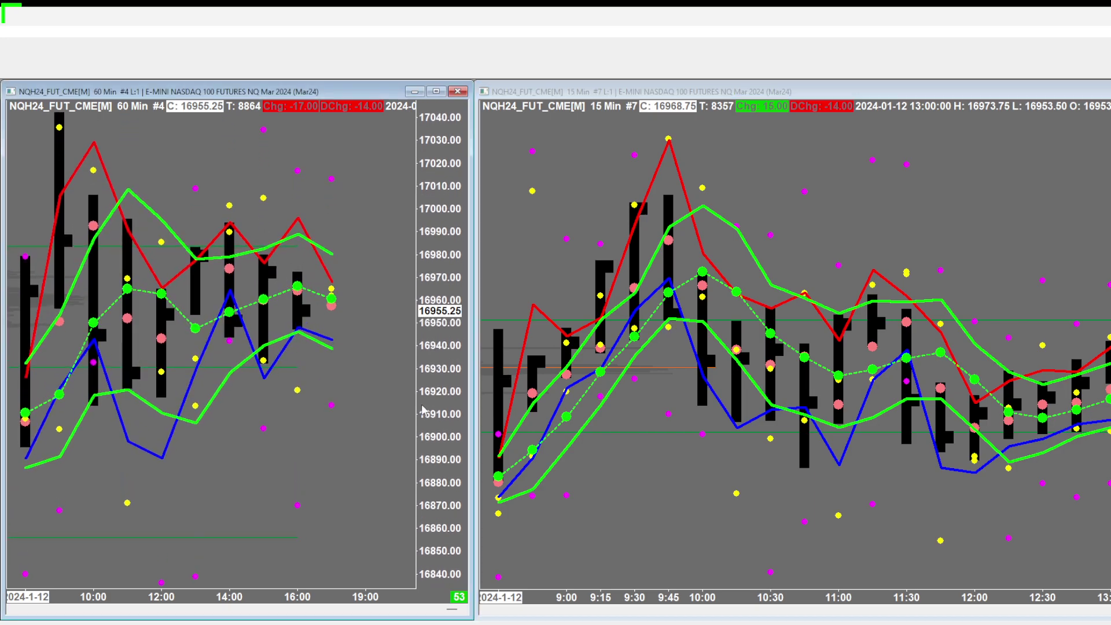
pyautogui.moveTo(352, 411); pyautogui.dragTo(340, 355)
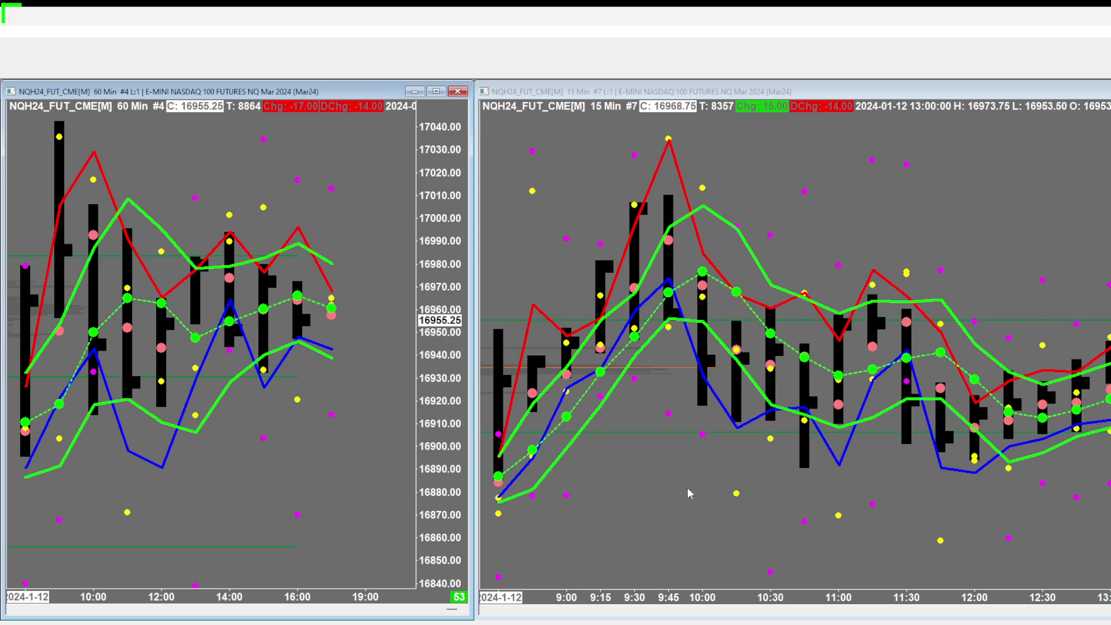
pyautogui.moveTo(750, 463); pyautogui.dragTo(651, 422)
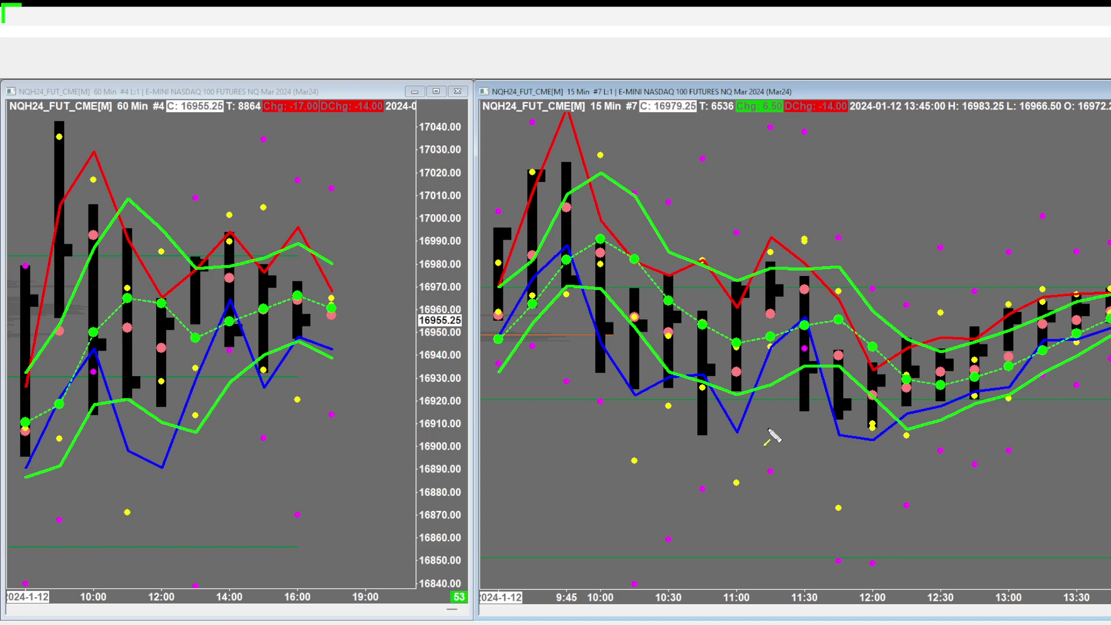
# Step: Delete a stray yellow line on the 15-minute chart and pan the 60-minute chart to 8:00
pyautogui.moveTo(767, 200); pyautogui.dragTo(1110, 249)
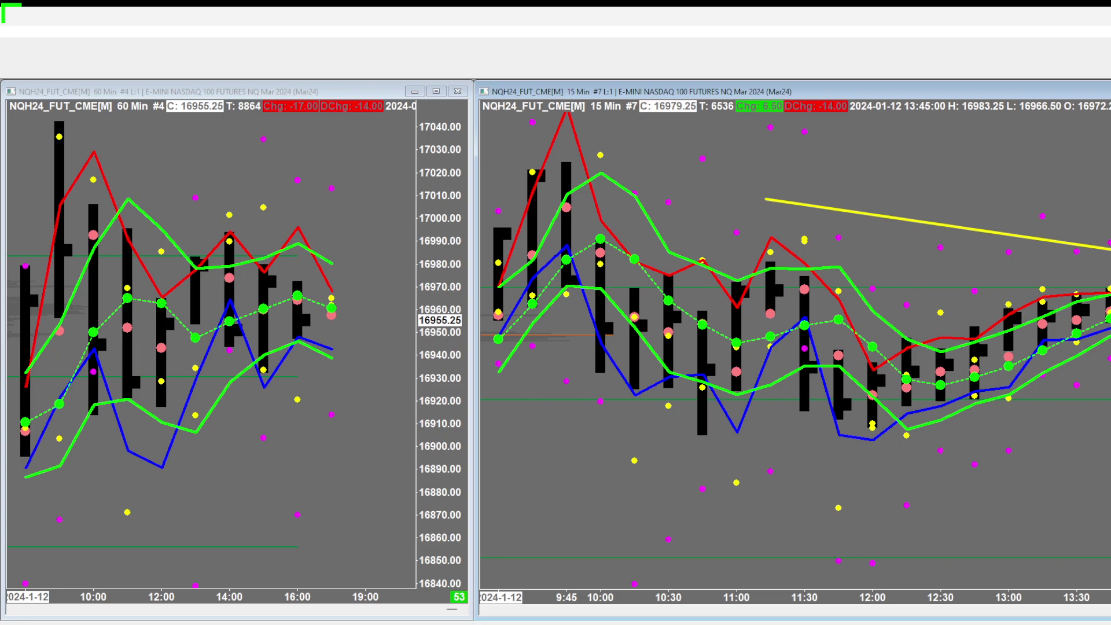
pyautogui.press('Delete')
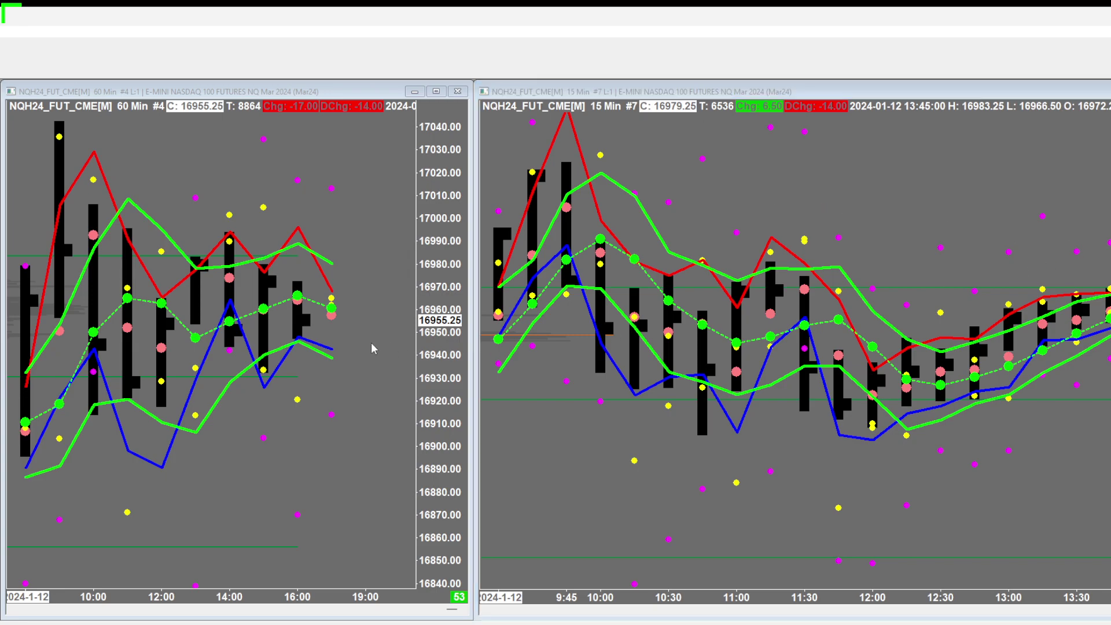
pyautogui.moveTo(236, 340); pyautogui.dragTo(302, 343)
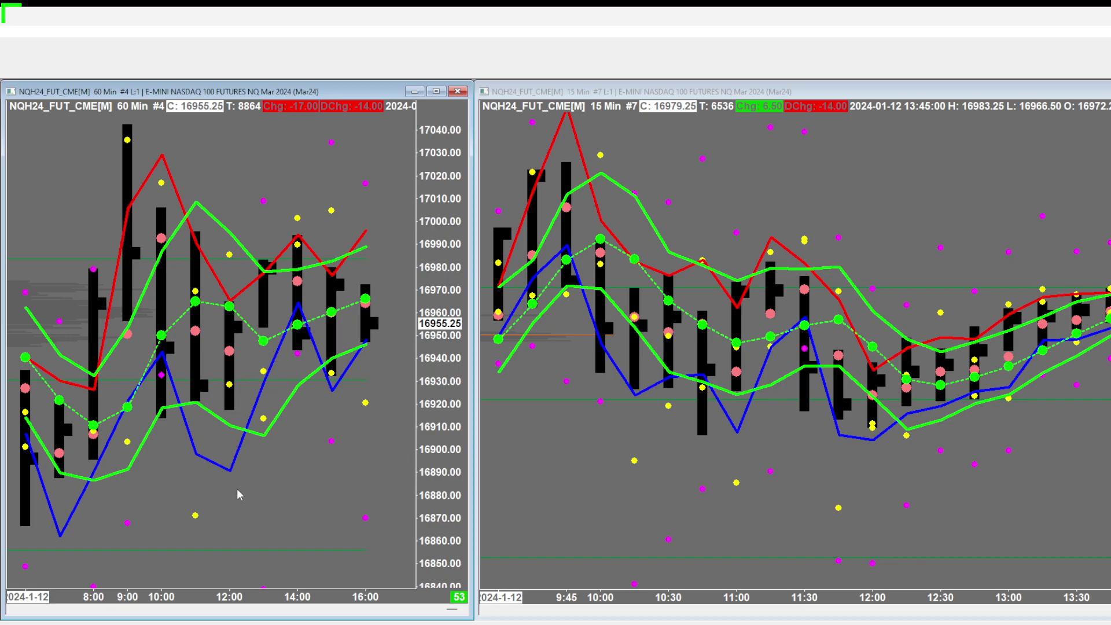
# Step: Draw a temporary yellow arrow toward the 60-minute 9:00–10:00 bar highs, then clear it
pyautogui.moveTo(278, 455)
pyautogui.mouseDown()
pyautogui.moveTo(165, 512)
pyautogui.moveTo(163, 468)
pyautogui.mouseUp()
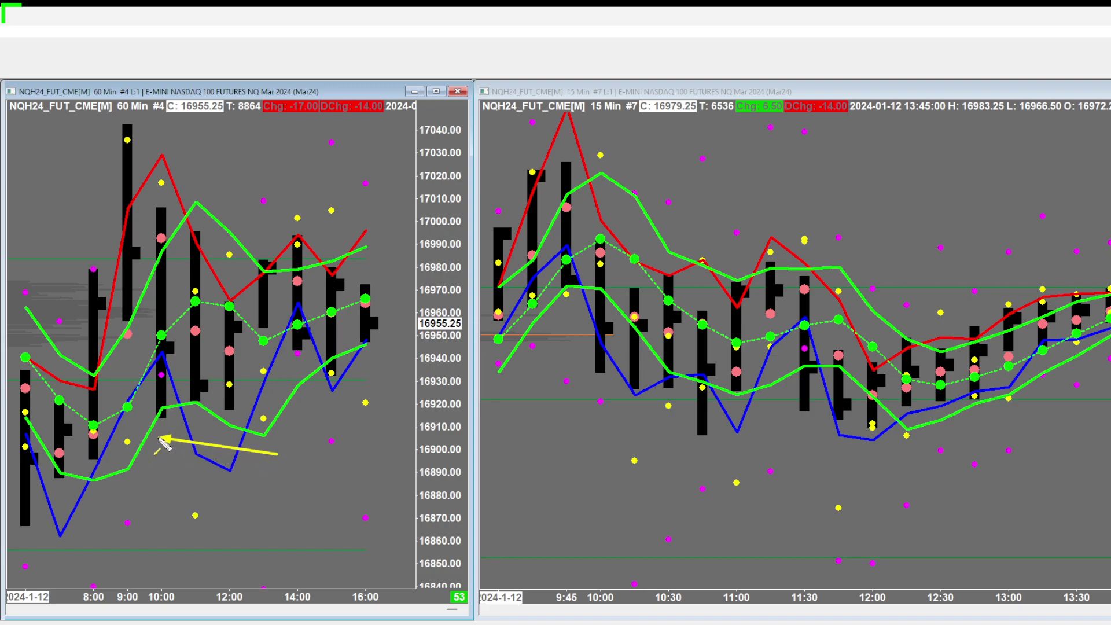
pyautogui.moveTo(163, 468); pyautogui.dragTo(167, 433)
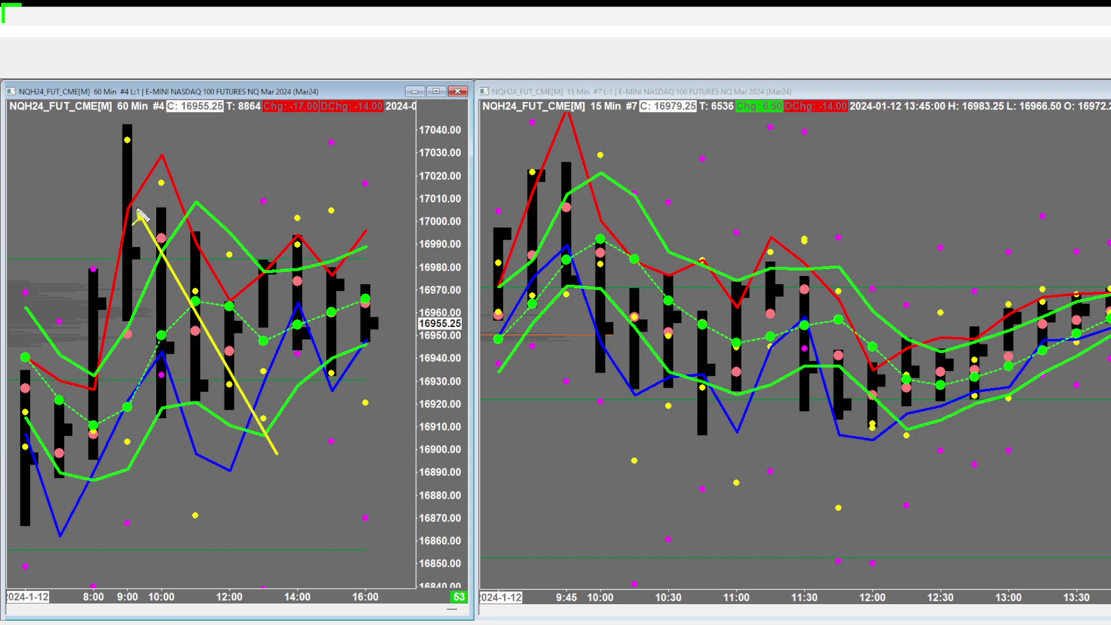
pyautogui.moveTo(167, 432)
pyautogui.mouseDown()
pyautogui.moveTo(137, 241)
pyautogui.moveTo(149, 423)
pyautogui.mouseUp()
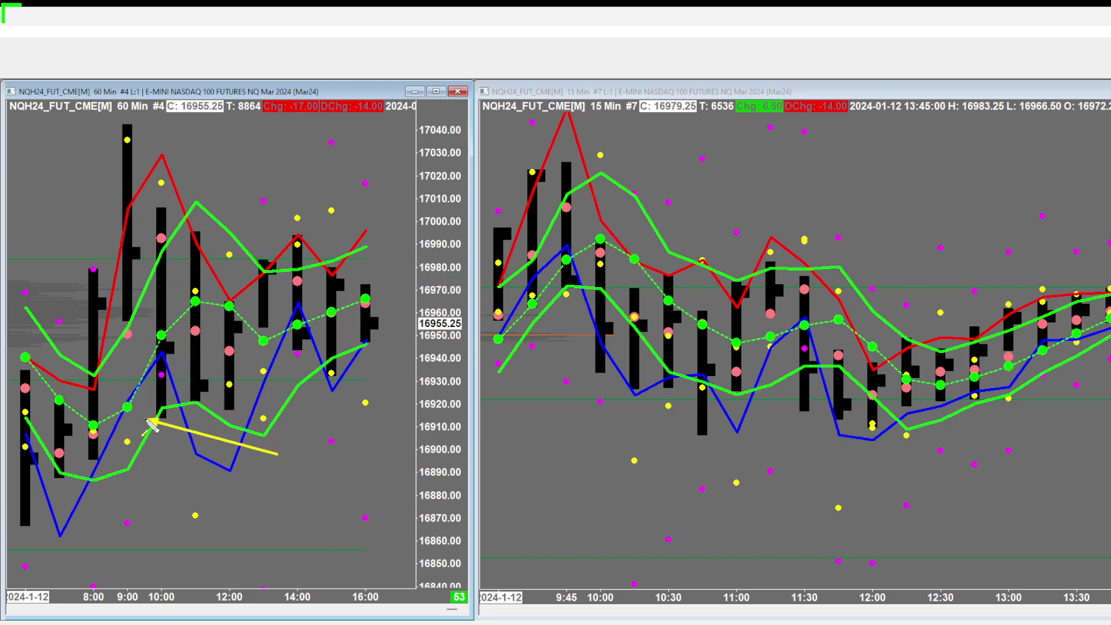
pyautogui.moveTo(152, 424); pyautogui.dragTo(150, 423)
pyautogui.press('Escape')
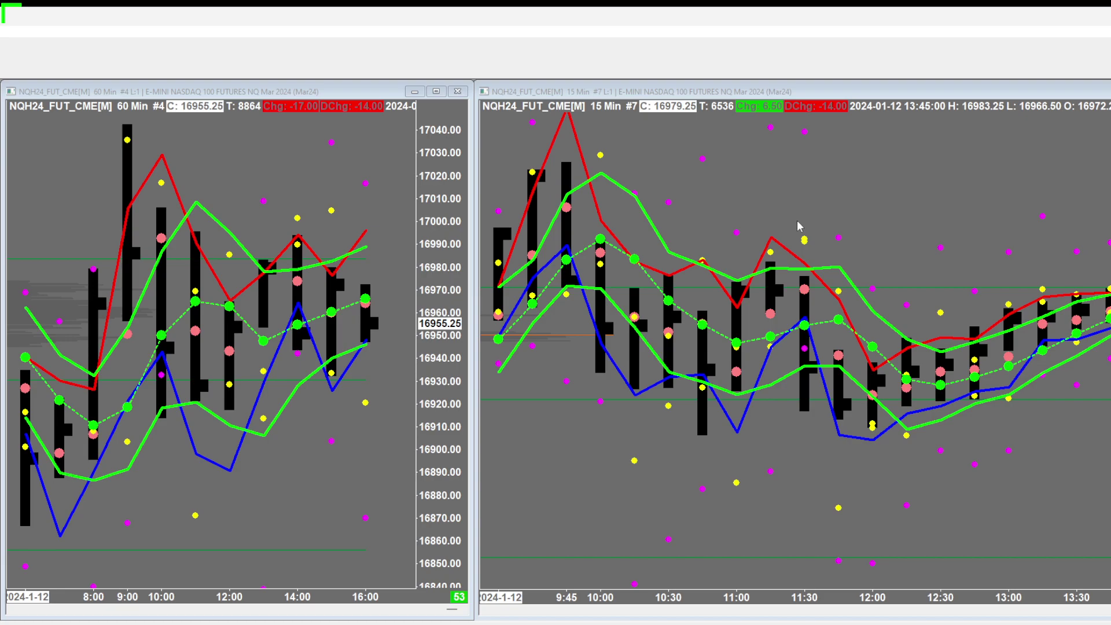
pyautogui.moveTo(844, 156); pyautogui.dragTo(774, 280)
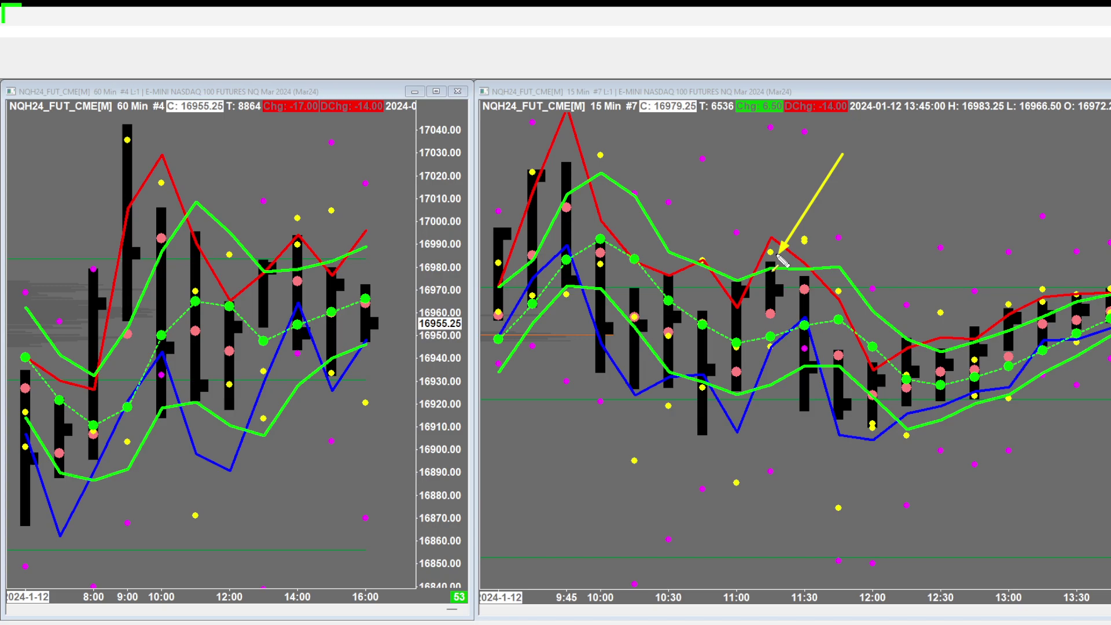
pyautogui.press('Escape')
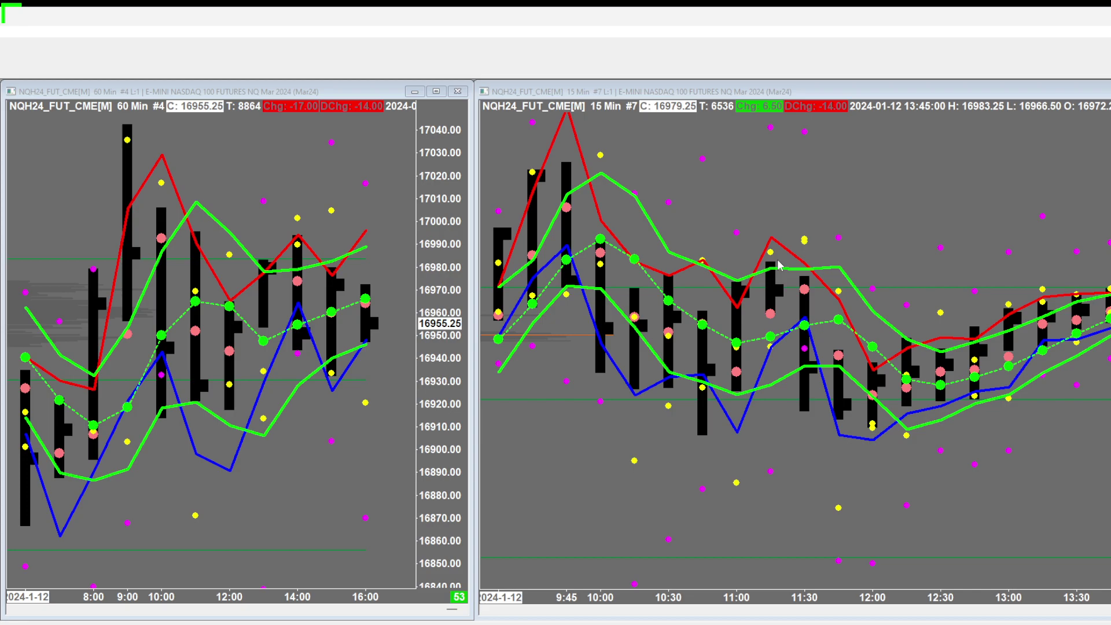
pyautogui.moveTo(858, 211)
pyautogui.mouseDown()
pyautogui.moveTo(1109, 240)
pyautogui.moveTo(784, 268)
pyautogui.mouseUp()
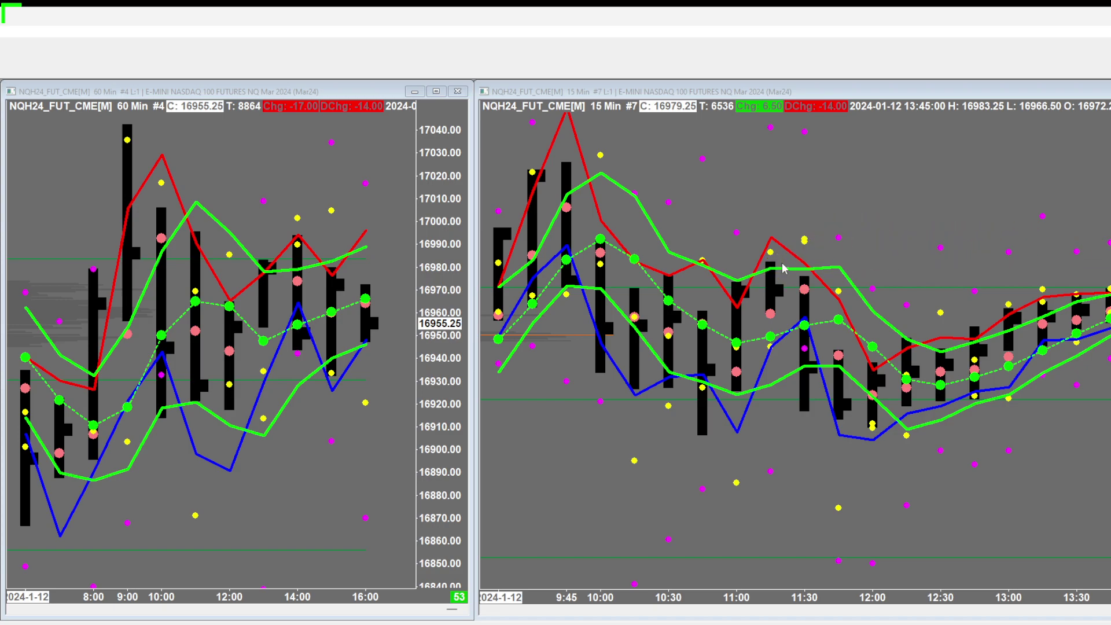